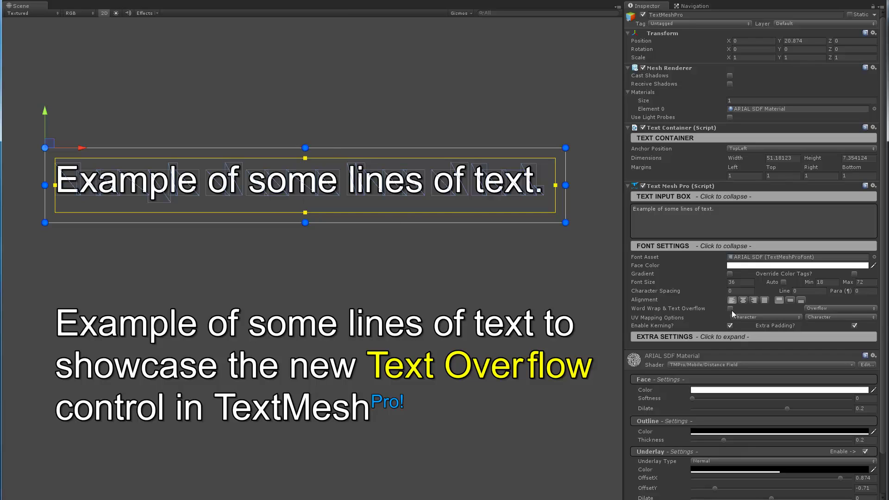
Keep the single-line text's overflow mode on Overflow and resize its container to about 51.9 wide by 8.2 high
left_click(821, 308)
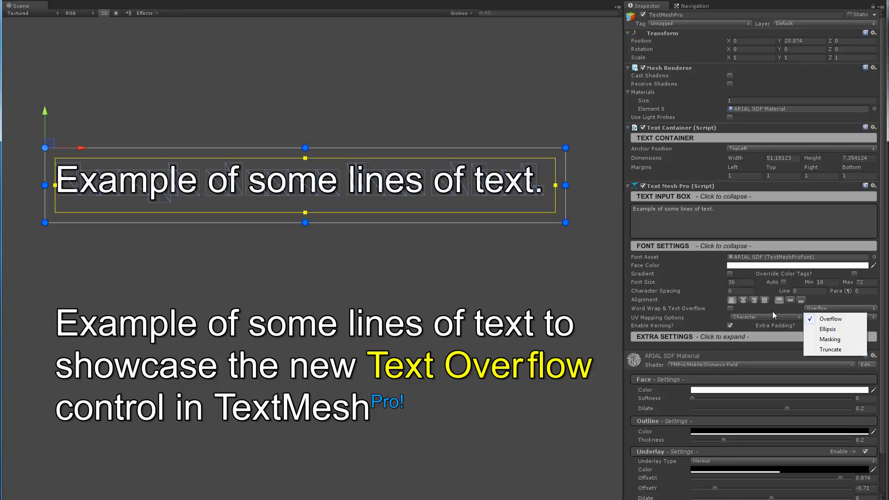
left_click(831, 319)
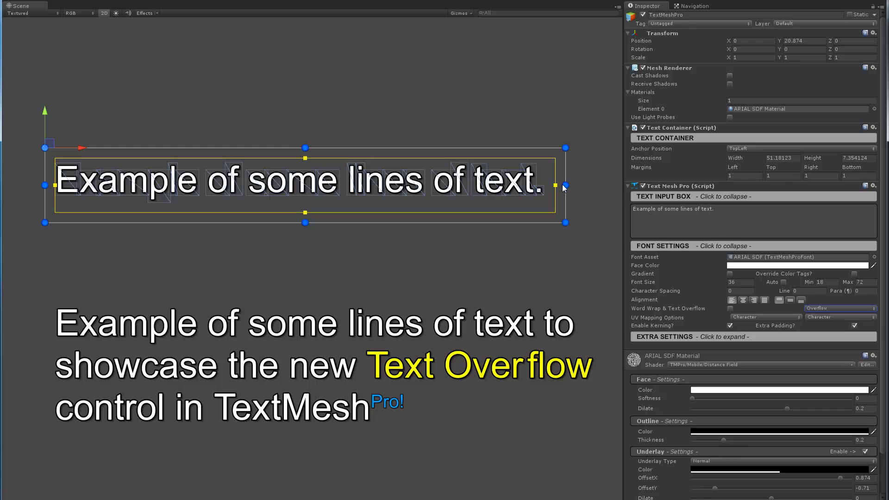
mouse_move(567, 186)
left_mouse_down()
mouse_move(511, 185)
mouse_move(582, 179)
mouse_move(509, 183)
mouse_move(575, 186)
left_mouse_up()
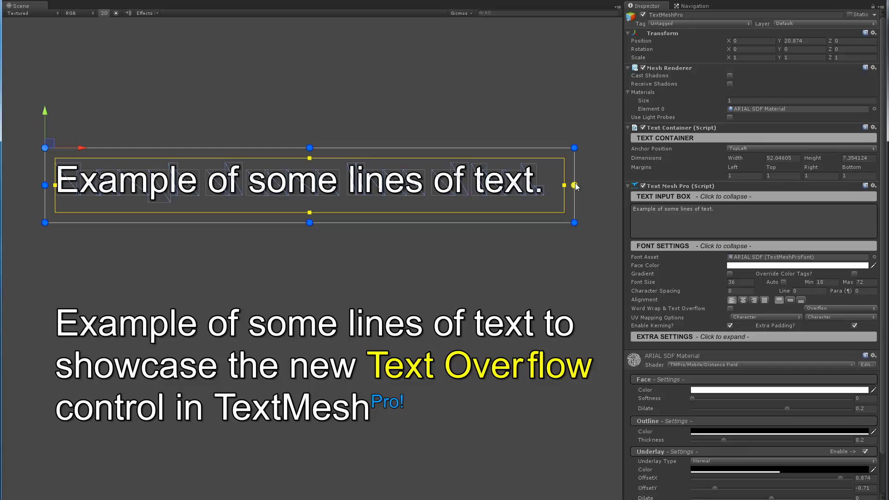
mouse_move(576, 186)
left_mouse_down()
mouse_move(509, 183)
mouse_move(564, 178)
mouse_move(488, 185)
mouse_move(574, 185)
left_mouse_up()
left_click_drag(309, 225, 326, 234)
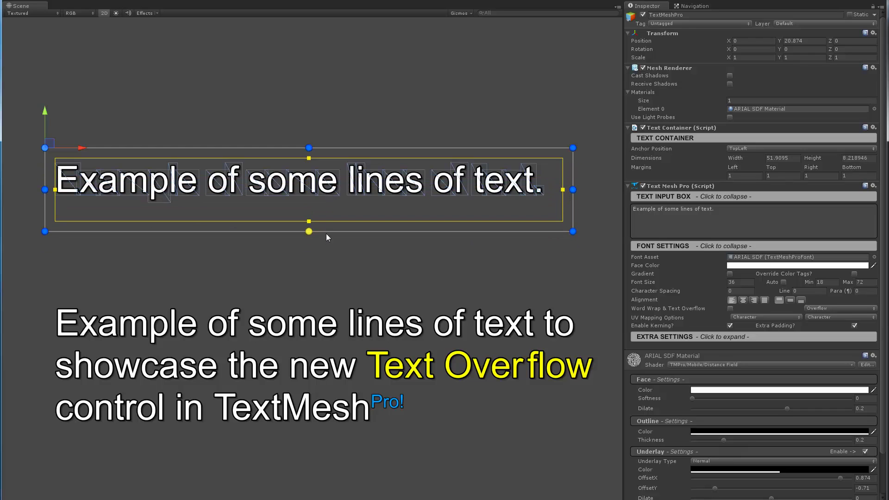
Set the single-line text's overflow mode to Truncate, then adjust its container width to about 50.8 and right margin to about 1.14
left_click(823, 309)
left_click(824, 350)
scroll(407, 193, "up", 5)
scroll(323, 213, "up", 4)
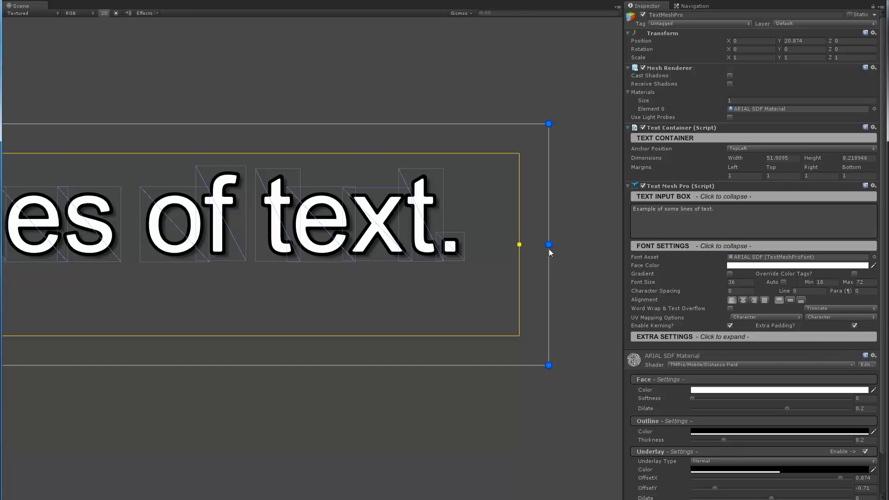
mouse_move(550, 249)
left_mouse_down()
mouse_move(496, 250)
mouse_move(536, 249)
left_mouse_up()
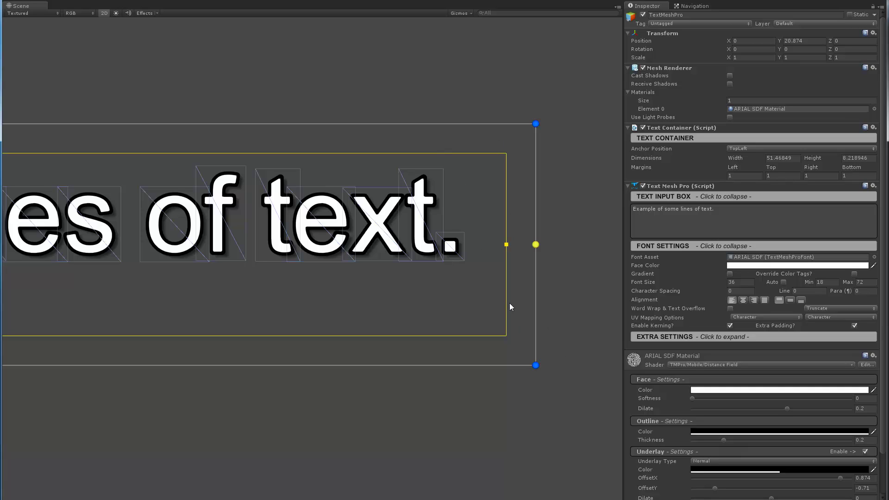
mouse_move(510, 245)
left_mouse_down()
mouse_move(278, 262)
mouse_move(502, 258)
mouse_move(454, 244)
mouse_move(449, 253)
mouse_move(340, 257)
mouse_move(532, 249)
mouse_move(388, 258)
mouse_move(518, 249)
left_mouse_up()
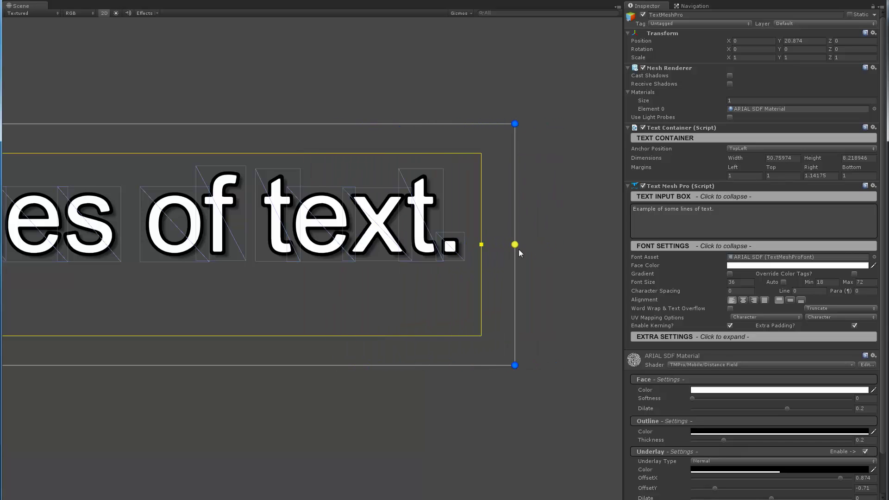
Resize the single-line text container's height to about 8.5 by moving its lower edge
scroll(274, 246, "down", 4)
scroll(274, 251, "down", 5)
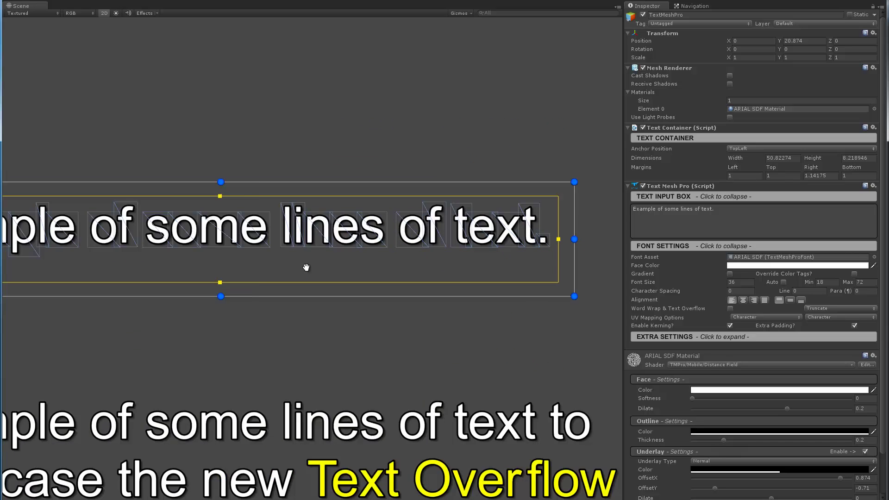
scroll(321, 217, "down", 2)
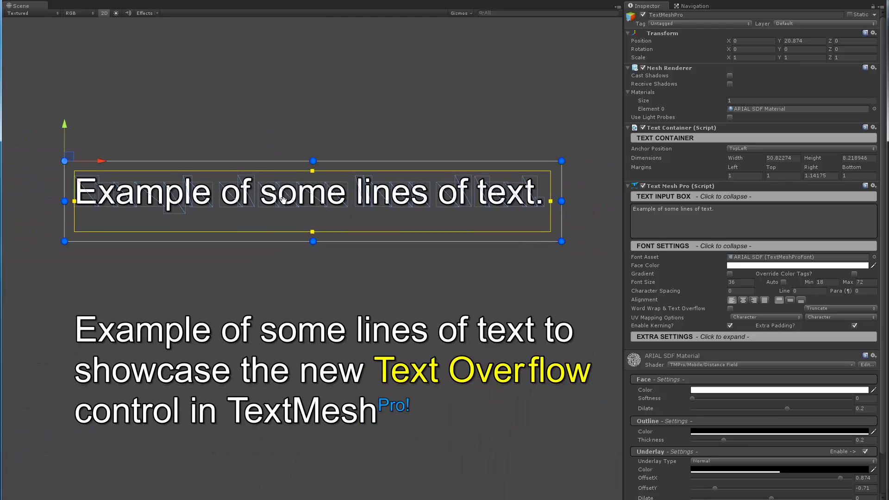
scroll(283, 201, "up", 2)
mouse_move(284, 194)
middle_mouse_down()
mouse_move(316, 256)
mouse_move(290, 242)
mouse_move(286, 206)
middle_mouse_up()
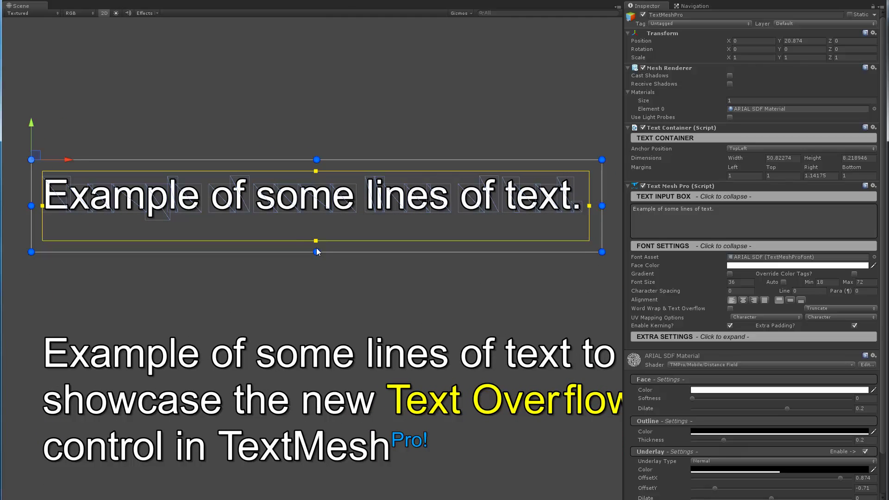
mouse_move(317, 252)
left_mouse_down()
mouse_move(312, 259)
mouse_move(310, 213)
mouse_move(306, 256)
left_mouse_up()
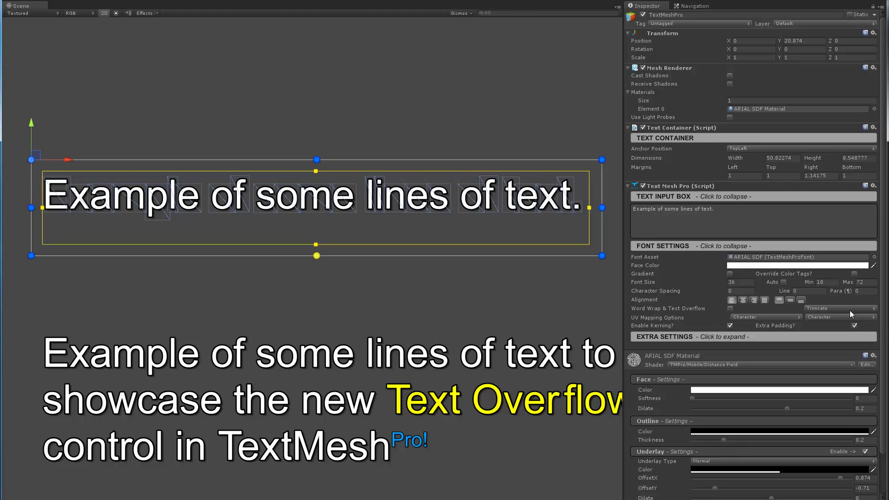
Switch the single-line text's overflow mode to Ellipsis and resize its container to about 52.7 wide by 11.2 high
left_click(823, 309)
left_click(827, 328)
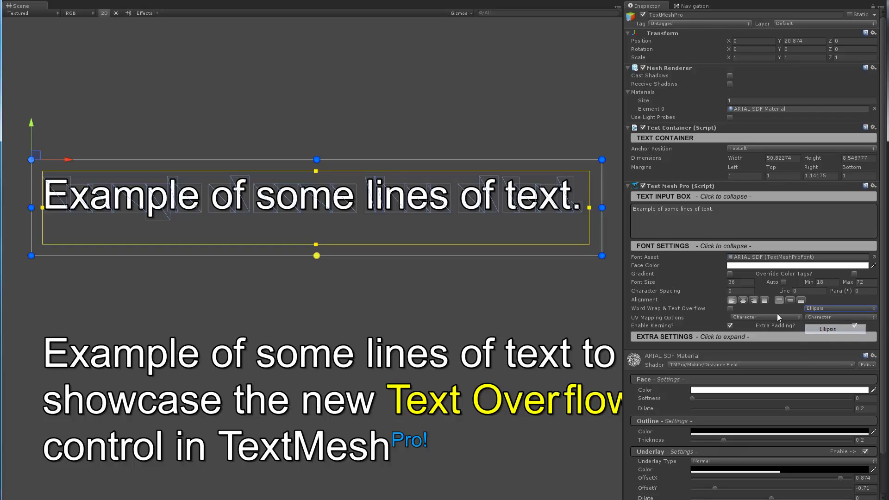
scroll(397, 240, "up", 5)
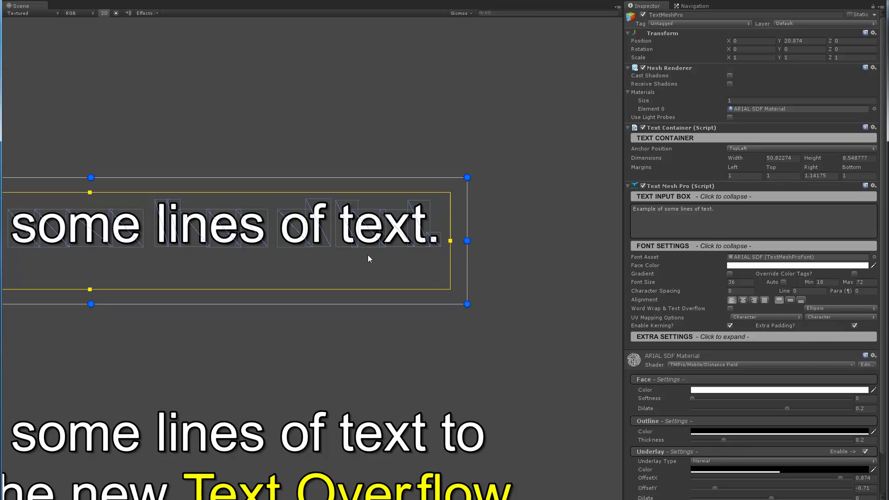
left_click_drag(507, 240, 543, 248)
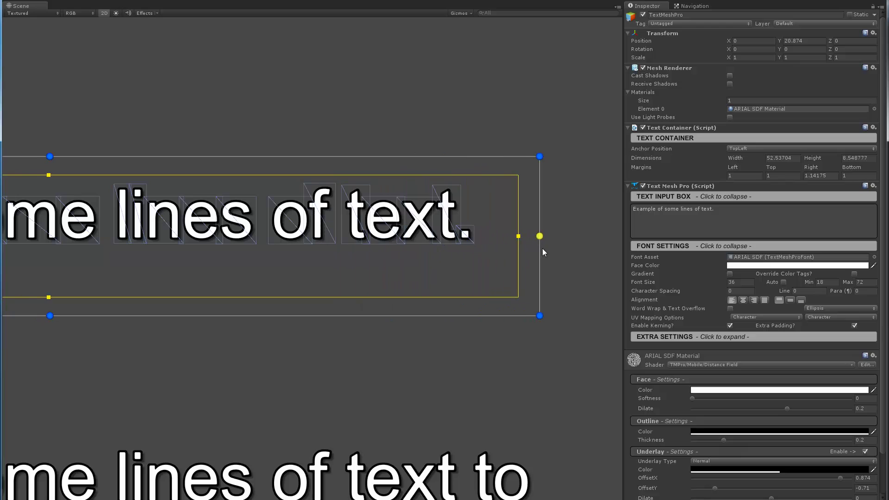
scroll(252, 241, "down", 3)
key("f")
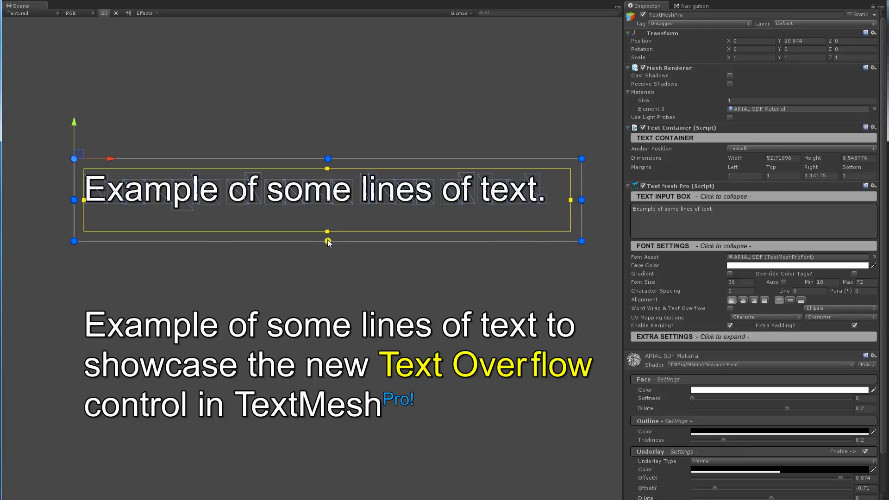
left_click_drag(328, 241, 322, 264)
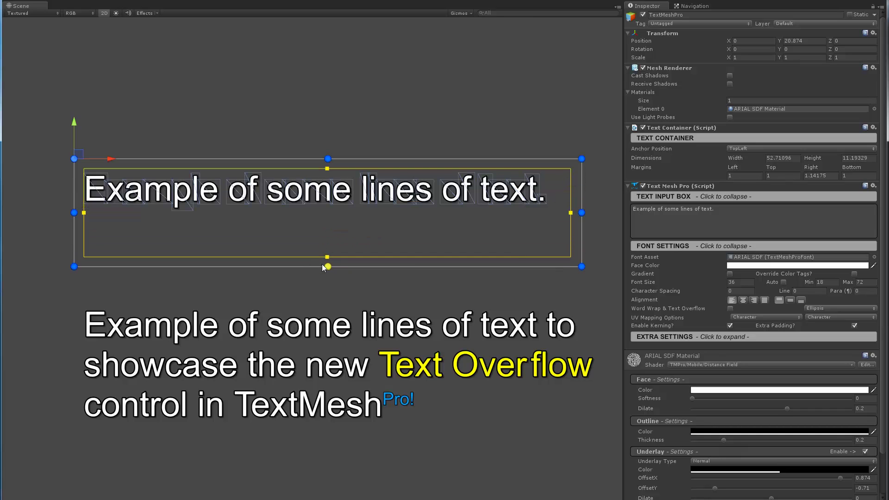
Enable word wrap on the single-line text and shrink its container to about 51.4 wide by 7.9 high
left_click(730, 307)
left_click_drag(328, 265, 324, 235)
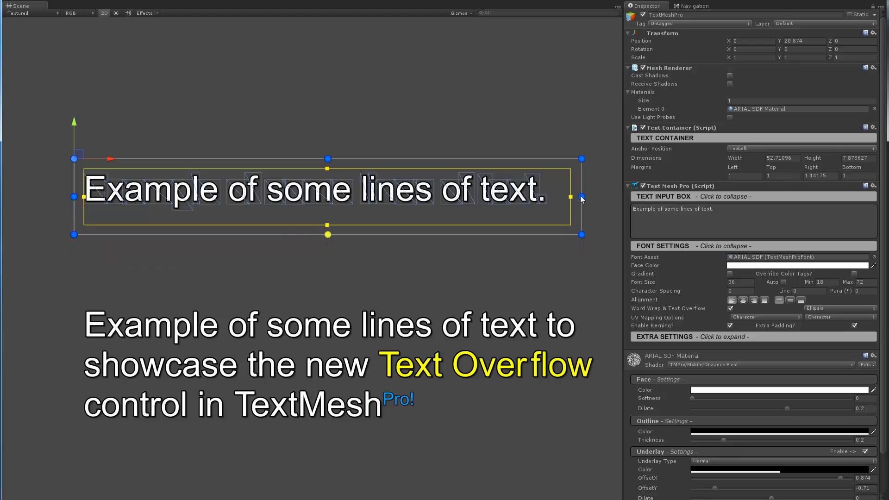
mouse_move(582, 198)
left_mouse_down()
mouse_move(486, 201)
mouse_move(569, 200)
left_mouse_up()
middle_click_drag(361, 283, 350, 167)
scroll(298, 268, "up", 1)
middle_click_drag(305, 250, 288, 251)
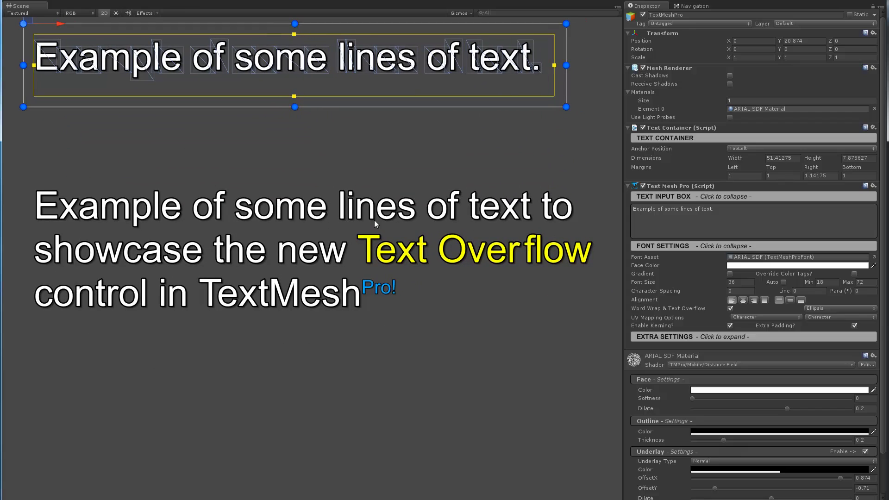
Set the multi-line text object's overflow mode to Overflow and test container widths, ending at about 50.3
left_click(374, 221)
scroll(463, 313, "down", 1)
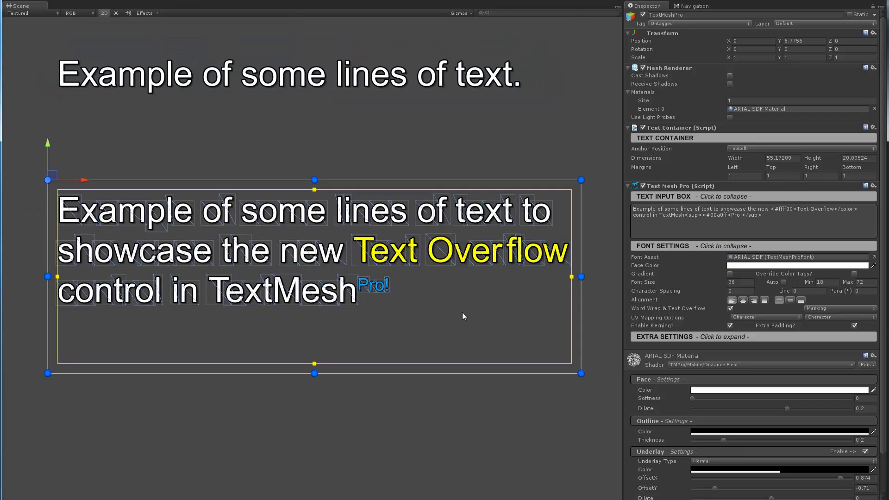
left_click(812, 307)
left_click(820, 317)
mouse_move(582, 281)
left_mouse_down()
mouse_move(541, 280)
mouse_move(594, 280)
left_mouse_up()
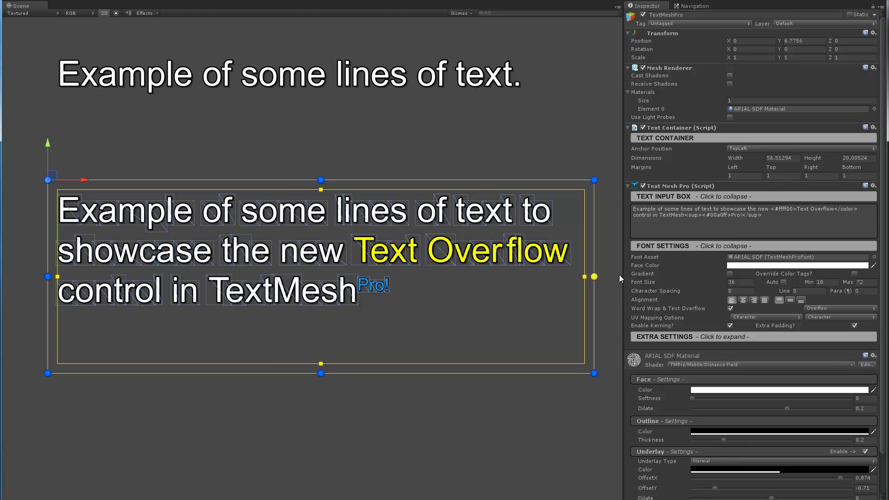
left_click_drag(589, 281, 410, 297)
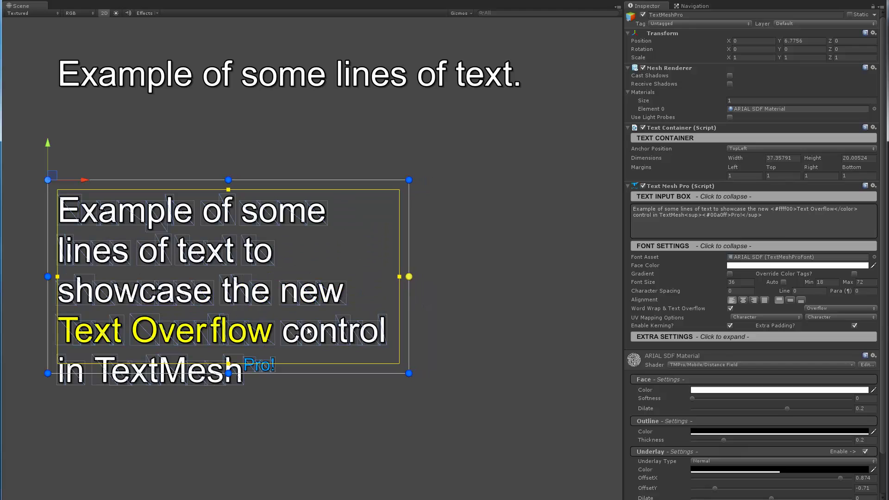
left_click_drag(412, 276, 426, 275)
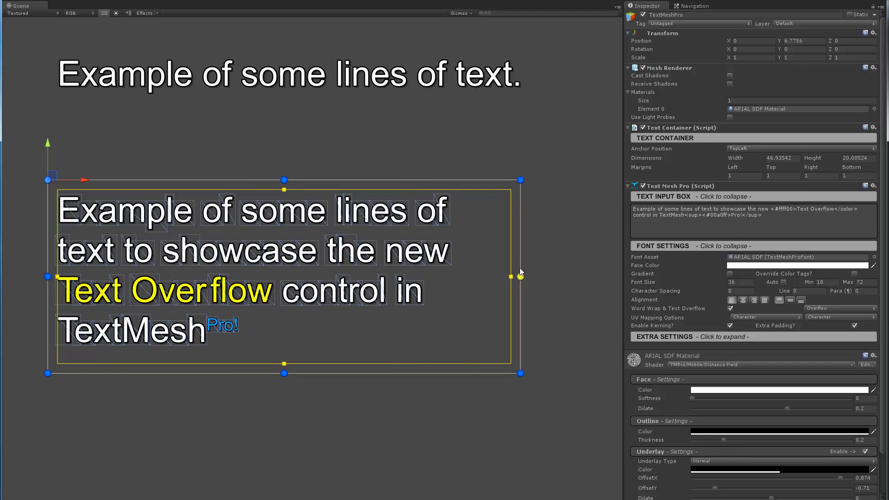
left_click_drag(521, 273, 534, 276)
Set the multi-line text's overflow mode to Truncate and resize its container to about 50 wide by 22.9 high
left_click(822, 308)
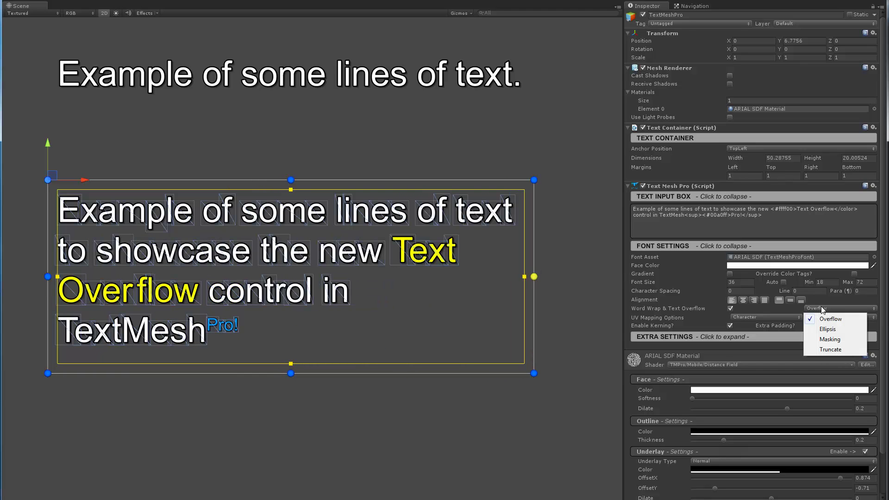
left_click(832, 350)
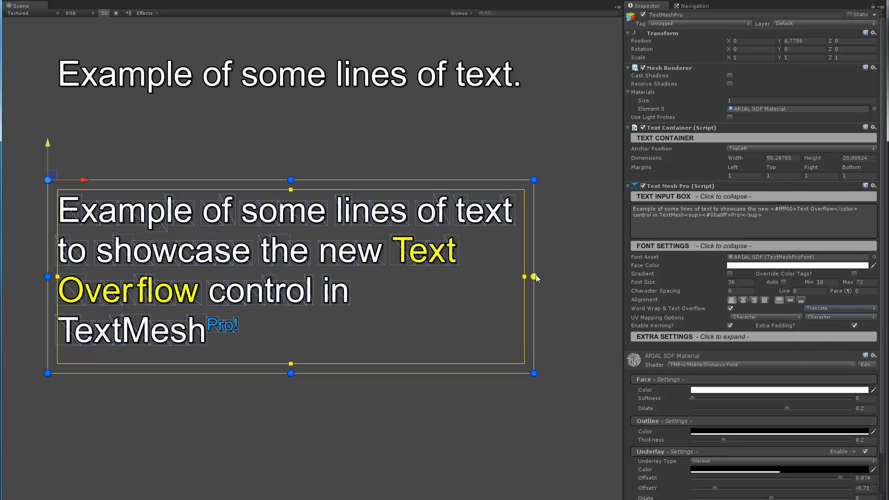
left_click_drag(535, 278, 482, 297)
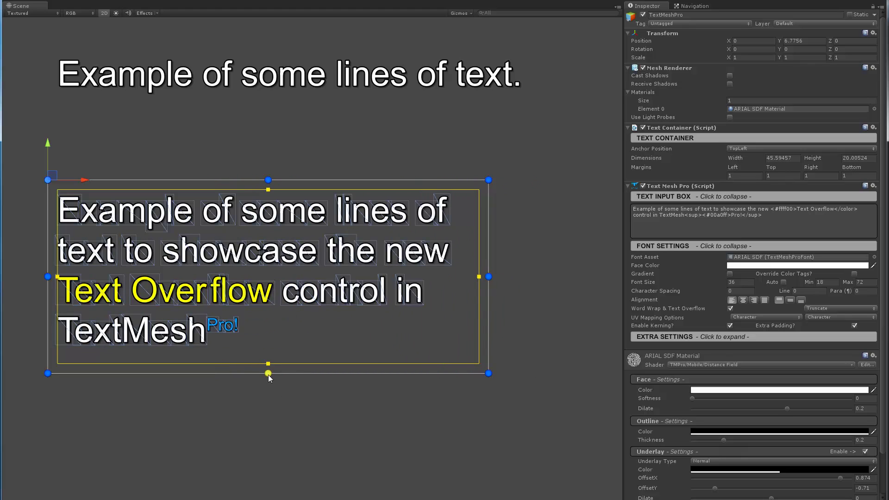
left_click_drag(270, 378, 281, 395)
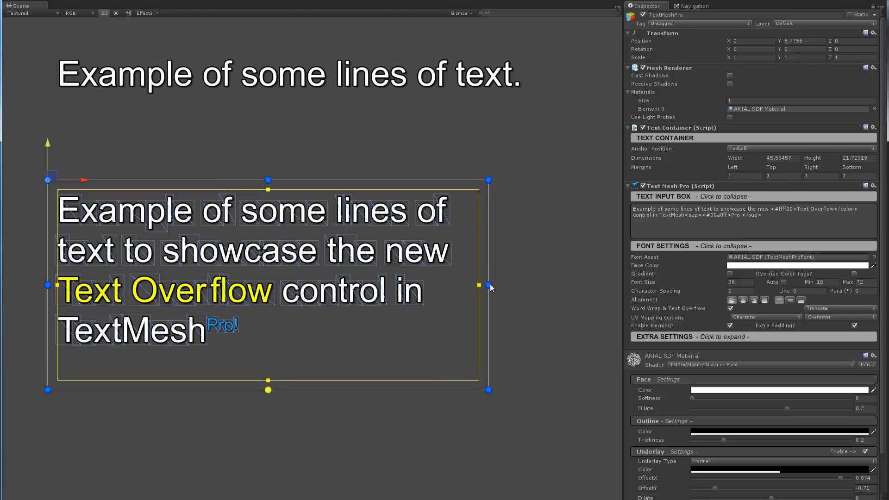
left_click_drag(491, 288, 531, 286)
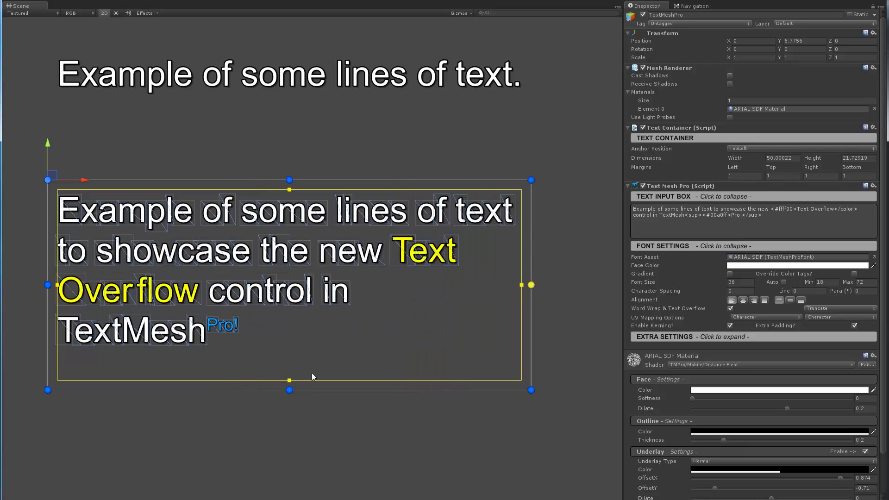
left_click_drag(288, 391, 290, 402)
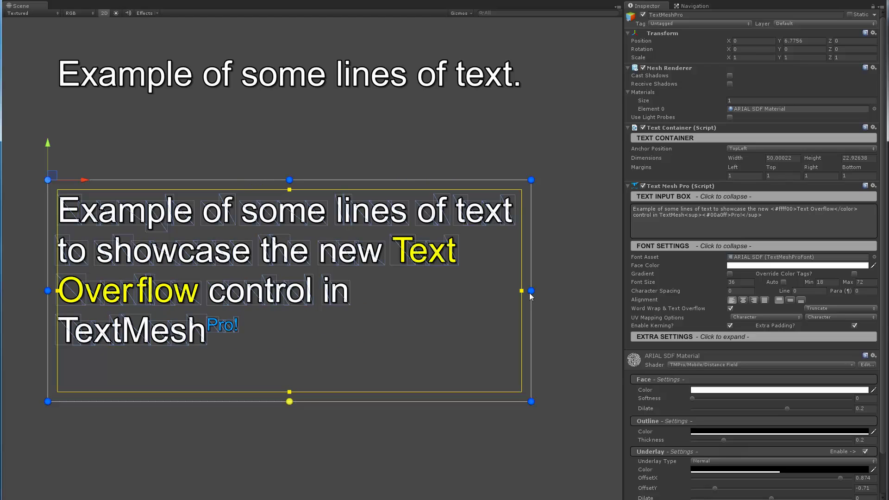
Shrink the truncated multi-line text's container to about 48.4 wide by 19.4 high
left_click_drag(531, 291, 518, 313)
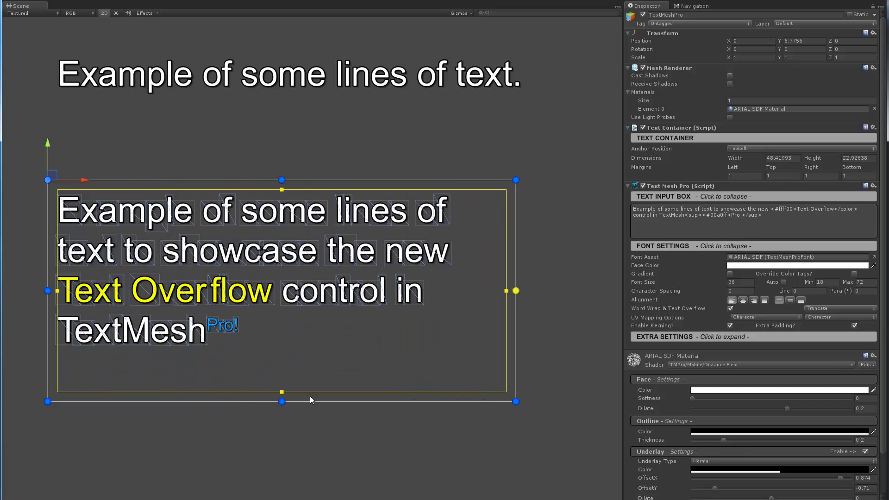
left_click_drag(283, 403, 285, 358)
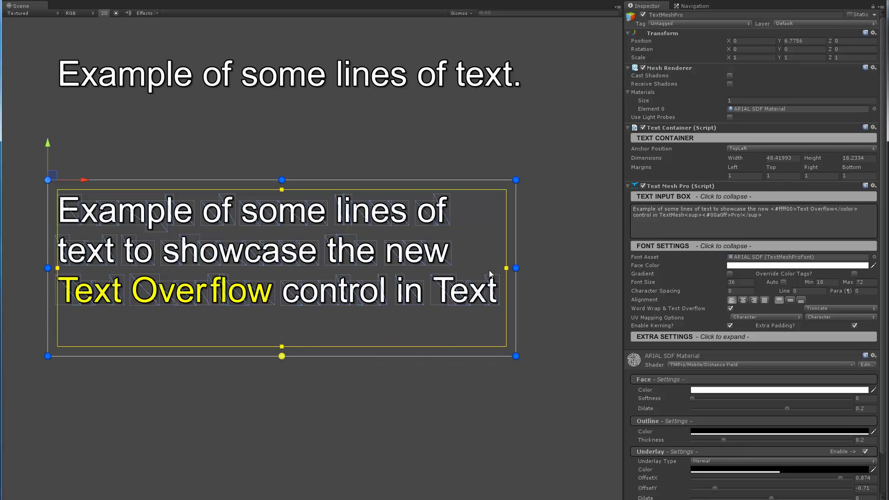
mouse_move(283, 366)
left_mouse_down()
mouse_move(282, 250)
mouse_move(281, 381)
mouse_move(282, 367)
left_mouse_up()
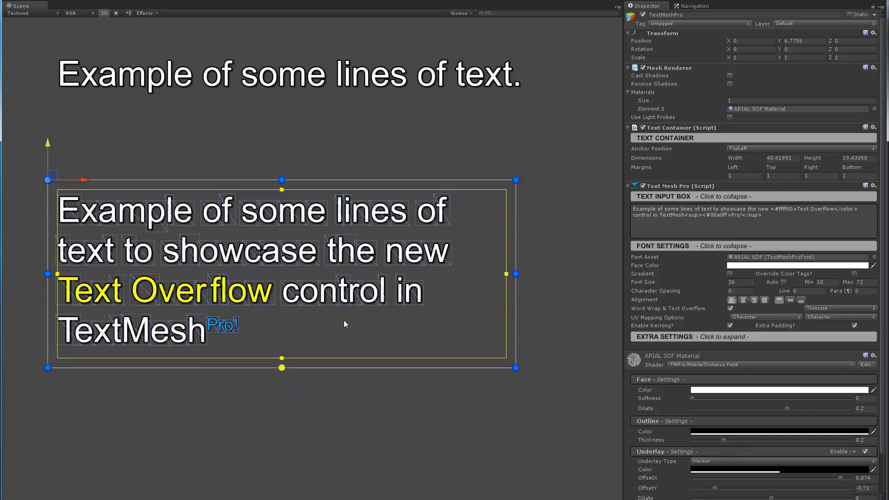
Switch the multi-line text's overflow mode to Ellipsis and resize its container to about 51 wide by 20.2 high
left_click(816, 309)
left_click(822, 330)
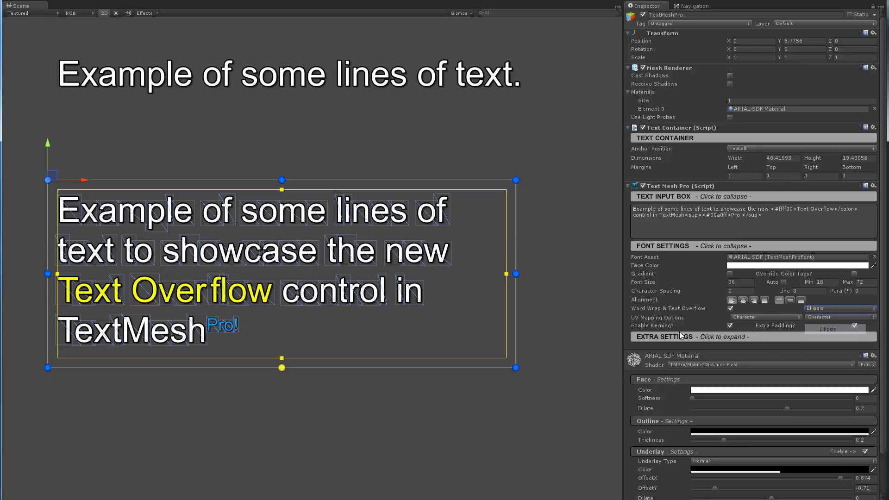
left_click_drag(280, 369, 304, 377)
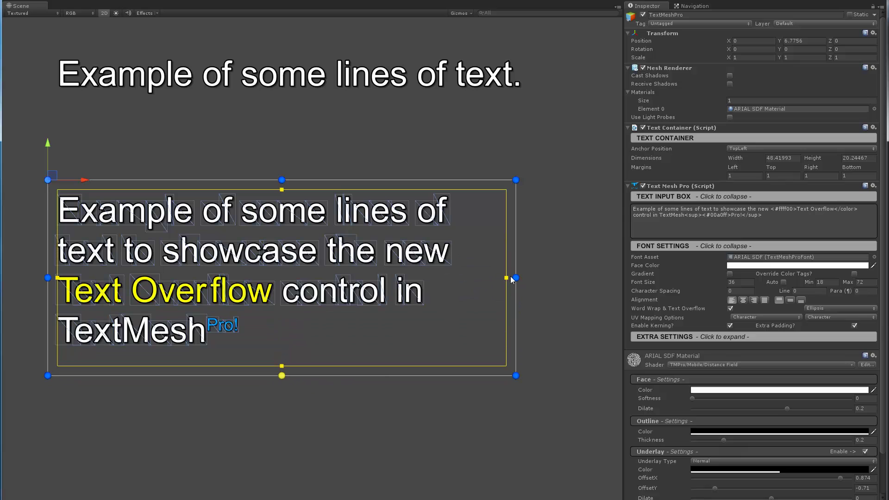
mouse_move(516, 280)
left_mouse_down()
mouse_move(358, 290)
mouse_move(520, 285)
mouse_move(512, 273)
left_mouse_up()
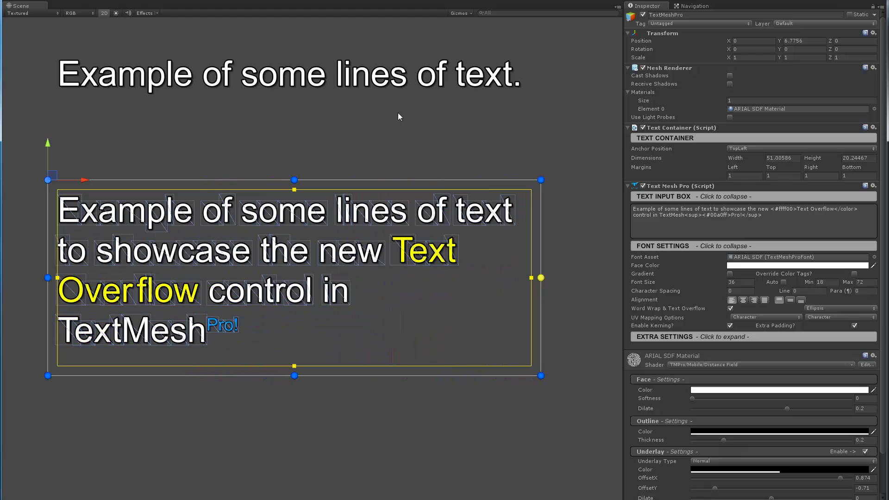
Switch the single-line text object's overflow mode to Masking
left_click(374, 74)
middle_click_drag(391, 93, 405, 266)
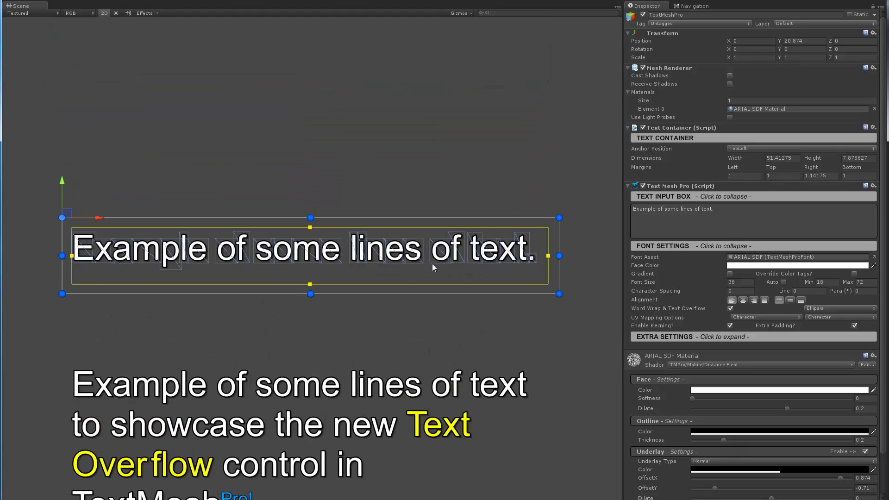
left_click(829, 308)
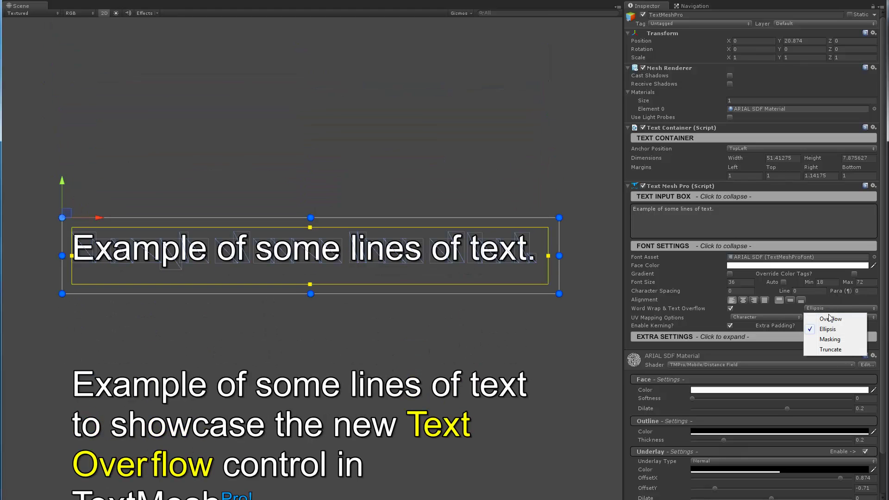
scroll(462, 281, "up", 1)
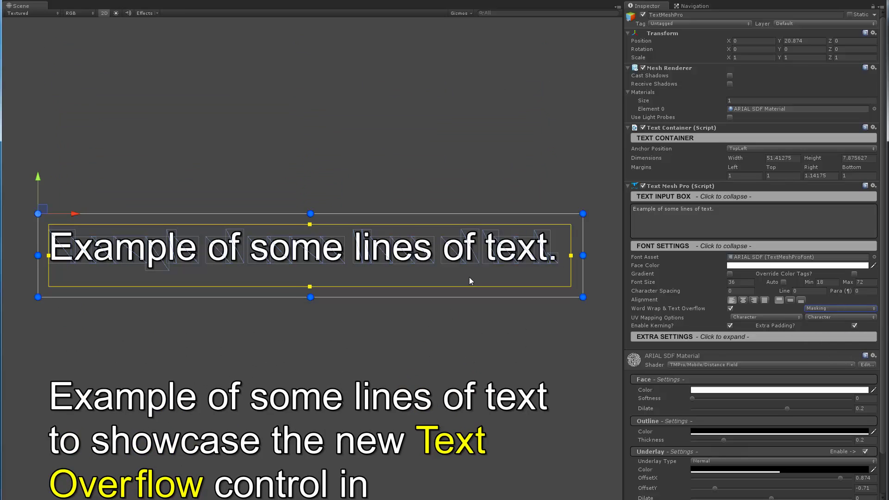
Enlarge the masked single-line text's container to about 52.9 wide by 11.8 high
middle_click_drag(482, 241, 442, 244)
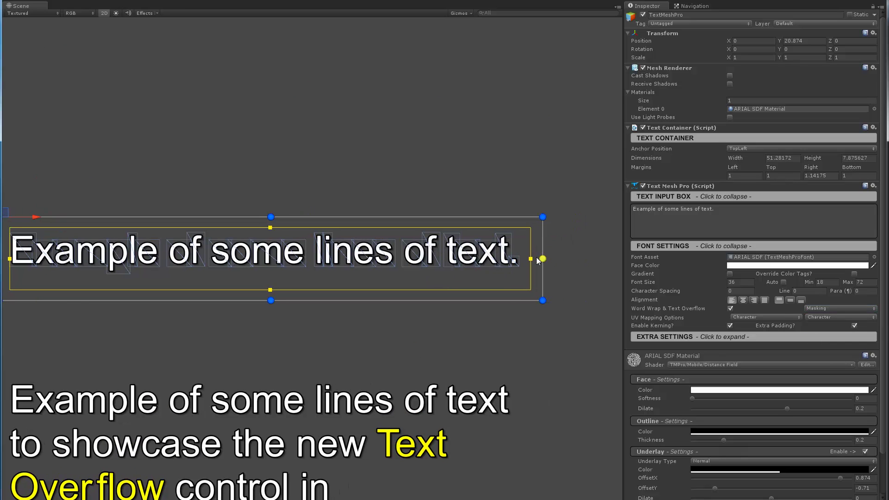
left_click_drag(537, 260, 560, 258)
scroll(278, 298, "down", 2)
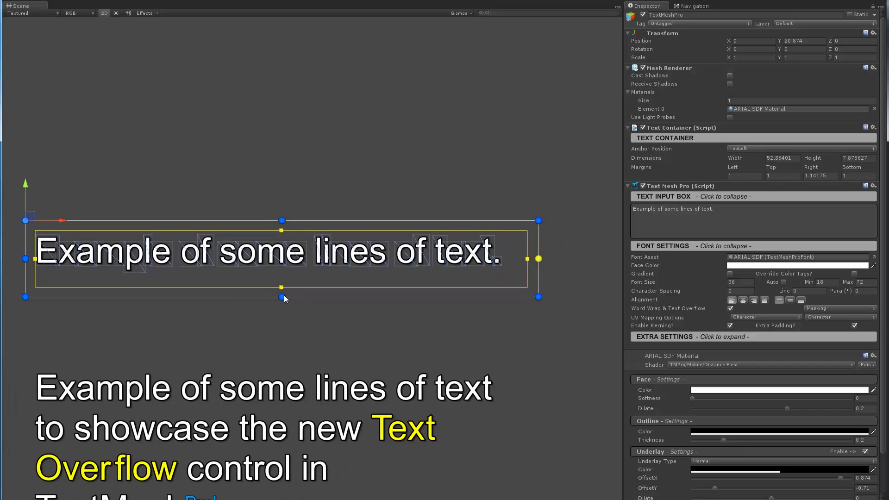
left_click_drag(282, 297, 282, 336)
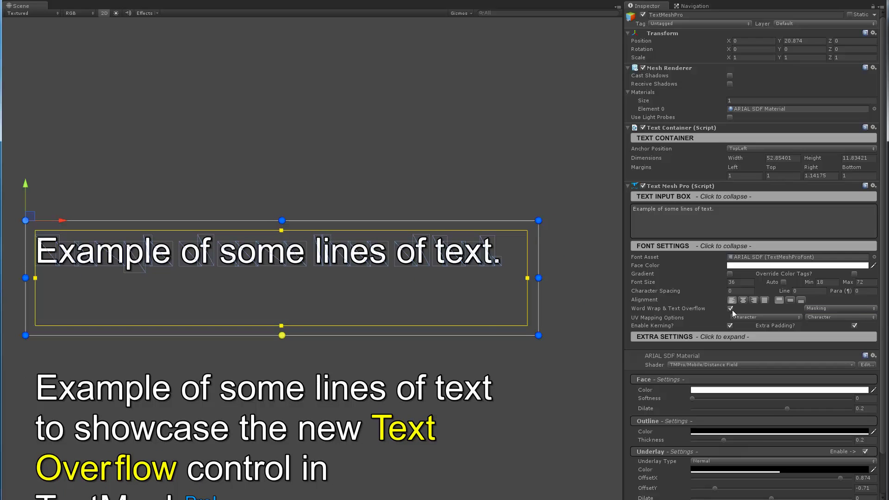
Turn off word wrap for the single-line text and narrow its container to about 48.9 to inspect the masked edge
left_click_drag(540, 278, 511, 278)
scroll(502, 278, "up", 5)
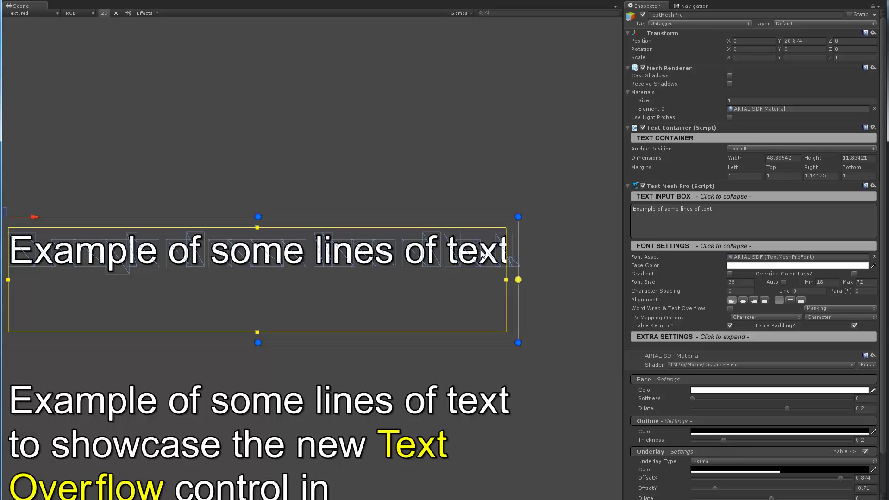
middle_click_drag(506, 256, 298, 257)
scroll(306, 257, "up", 3)
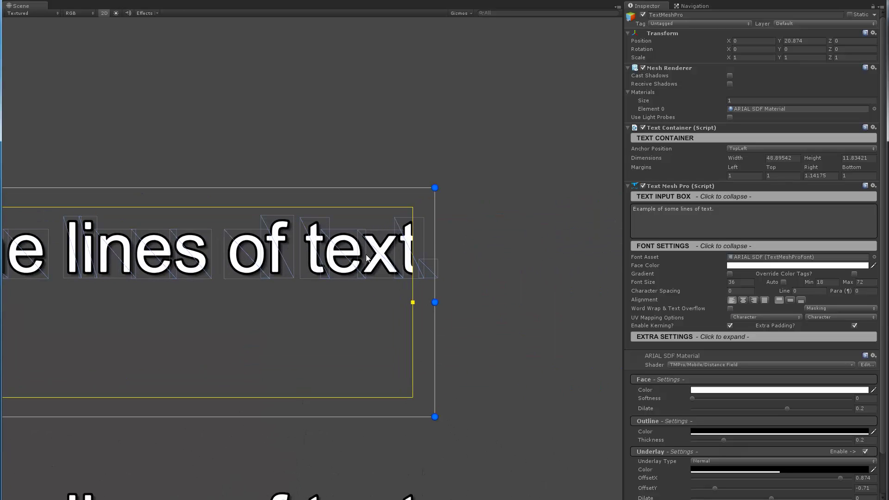
Widen the masked single-line text's container to about 51.9 and reduce its height to about 9.2
left_click_drag(463, 314, 530, 296)
scroll(384, 332, "down", 2)
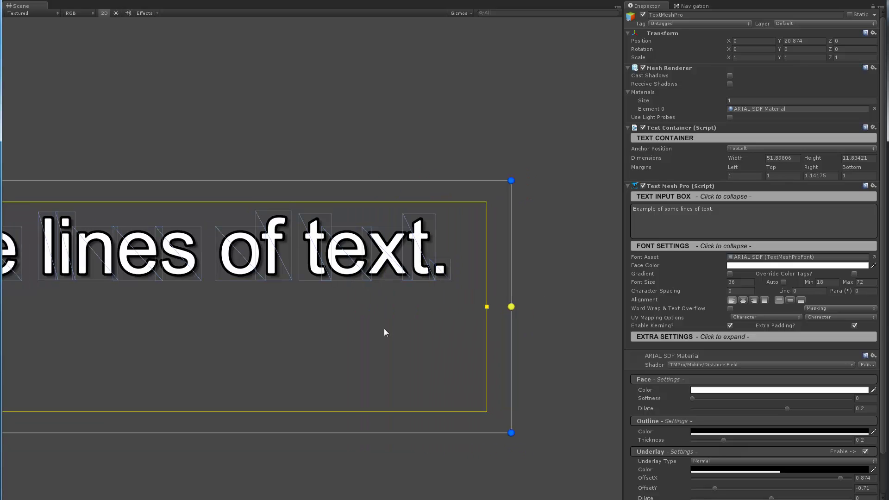
scroll(208, 316, "down", 2)
middle_click_drag(181, 313, 367, 252)
scroll(288, 268, "down", 4)
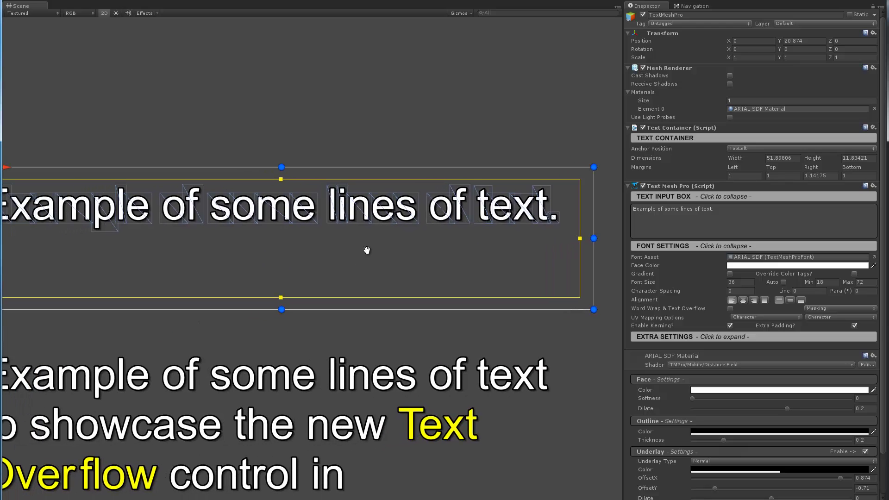
scroll(301, 254, "down", 2)
middle_click_drag(274, 256, 287, 252)
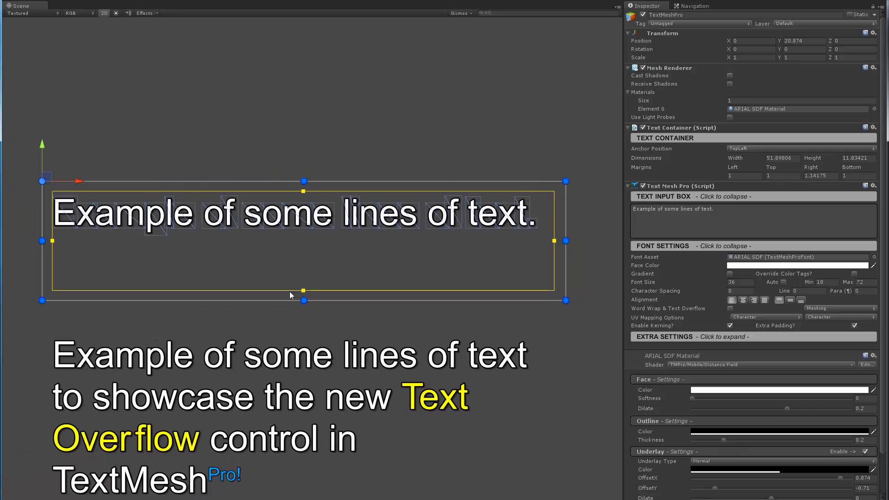
left_click_drag(304, 301, 313, 274)
scroll(305, 269, "up", 2)
scroll(312, 274, "down", 1)
scroll(275, 227, "down", 1)
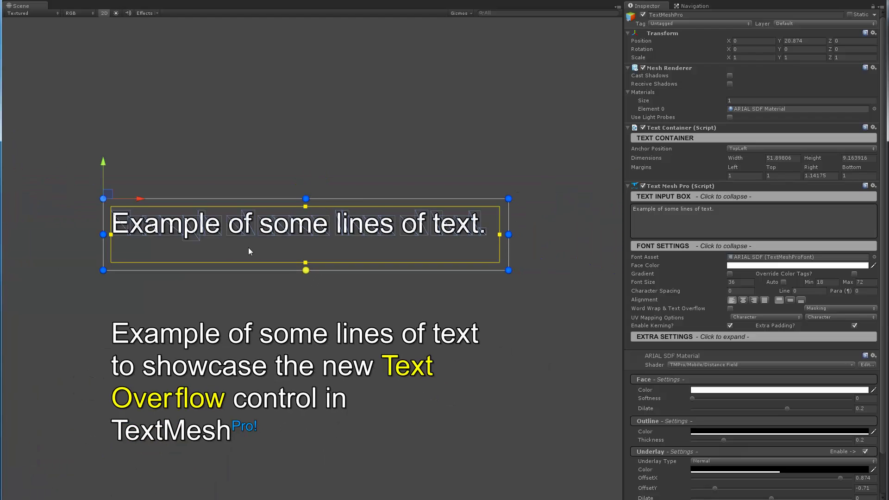
Set the multi-line text object's overflow mode to Masking and reduce its container height to about 19.7
middle_click_drag(248, 252, 235, 183)
left_click(271, 274)
scroll(357, 369, "up", 1)
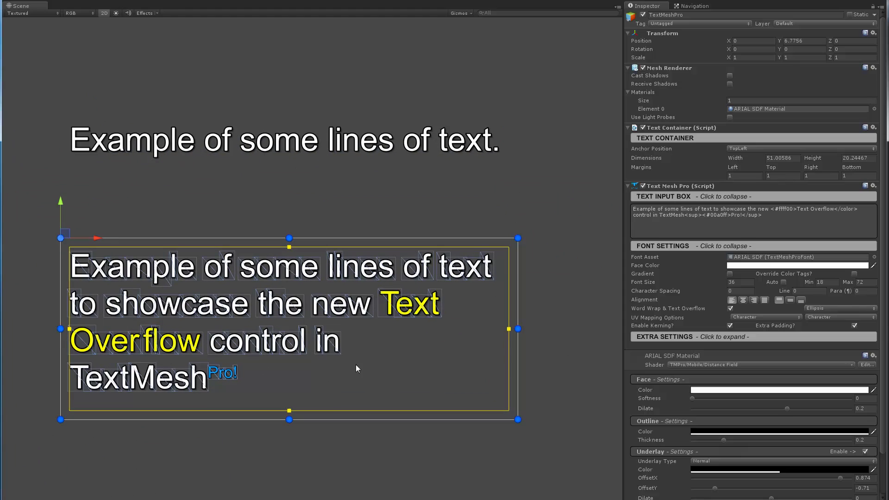
left_click(828, 308)
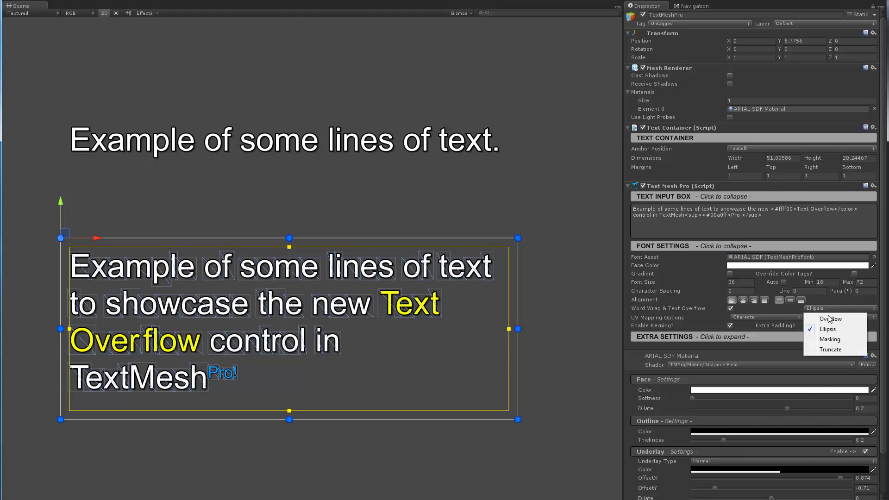
left_click(830, 339)
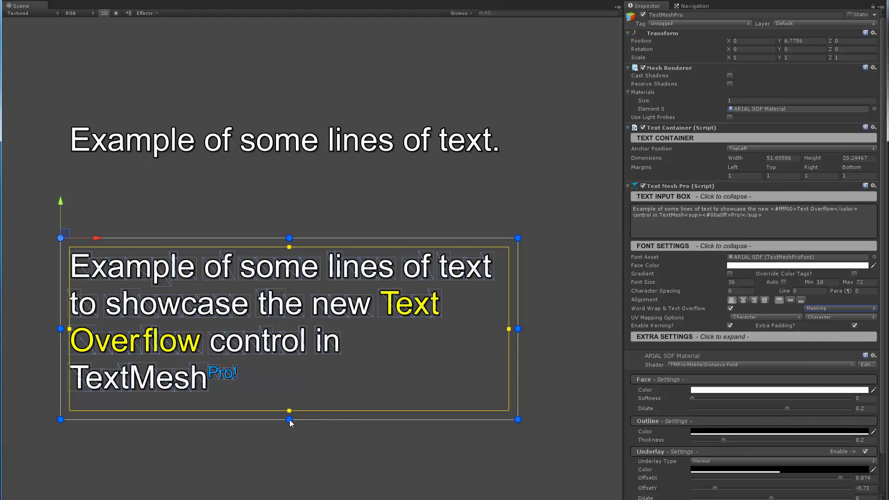
mouse_move(289, 419)
left_mouse_down()
mouse_move(292, 277)
mouse_move(283, 448)
mouse_move(293, 286)
mouse_move(293, 418)
mouse_move(298, 410)
left_mouse_up()
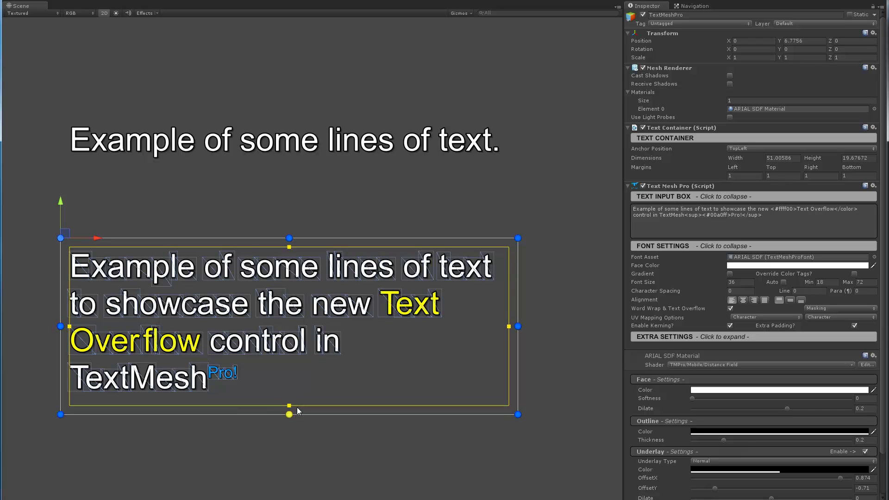